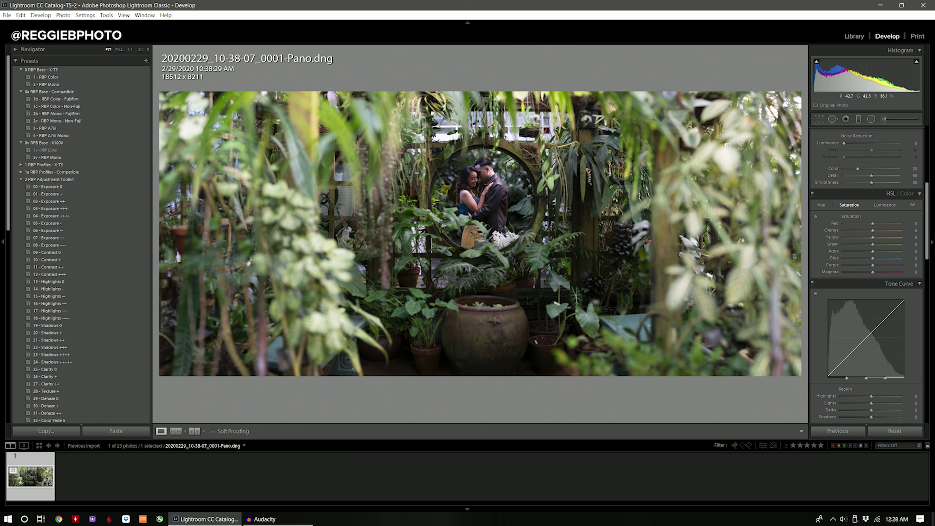
Step: Apply the 1 - RBP Color preset, then the 33 - Color Fade 9 preset
click(61, 77)
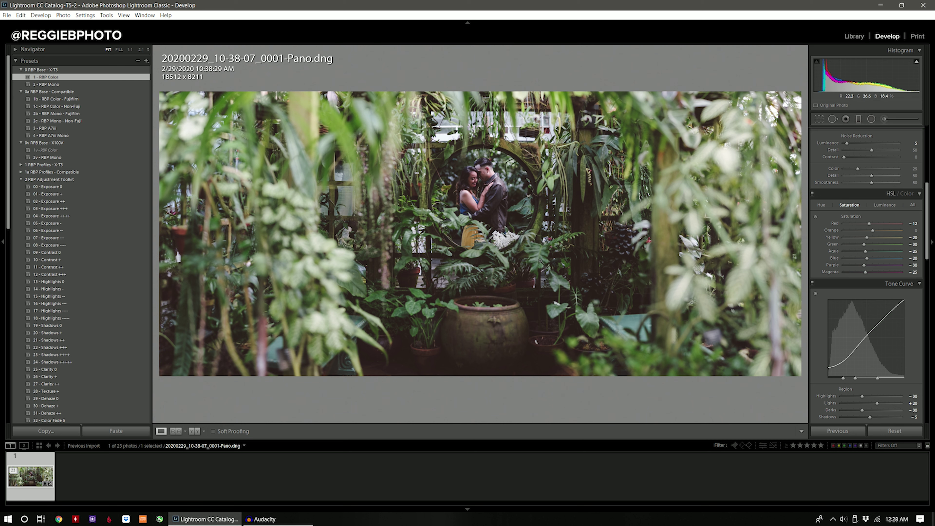
scroll(854, 224, up, 5)
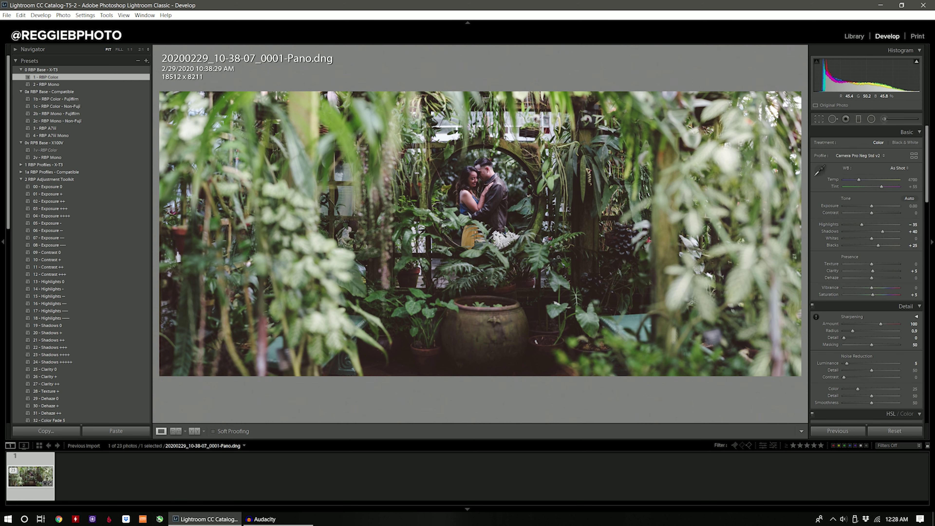
scroll(100, 279, down, 5)
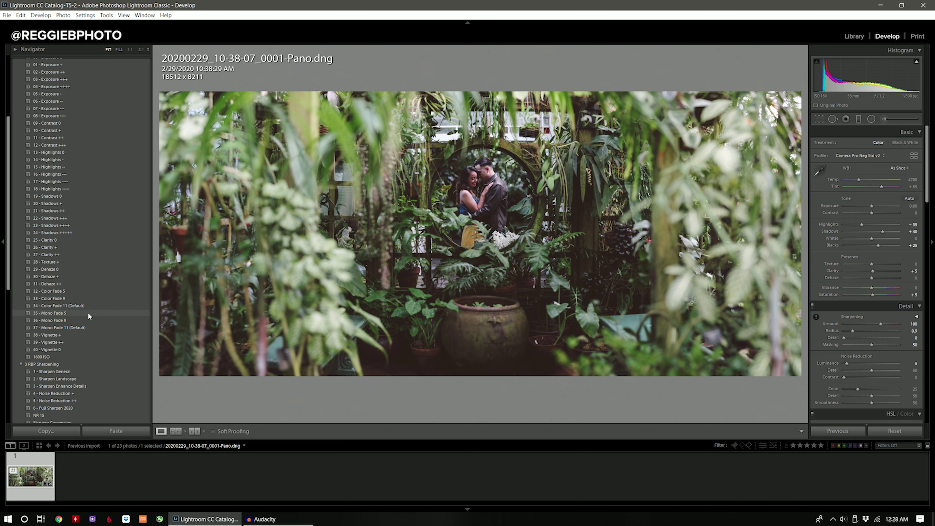
click(73, 299)
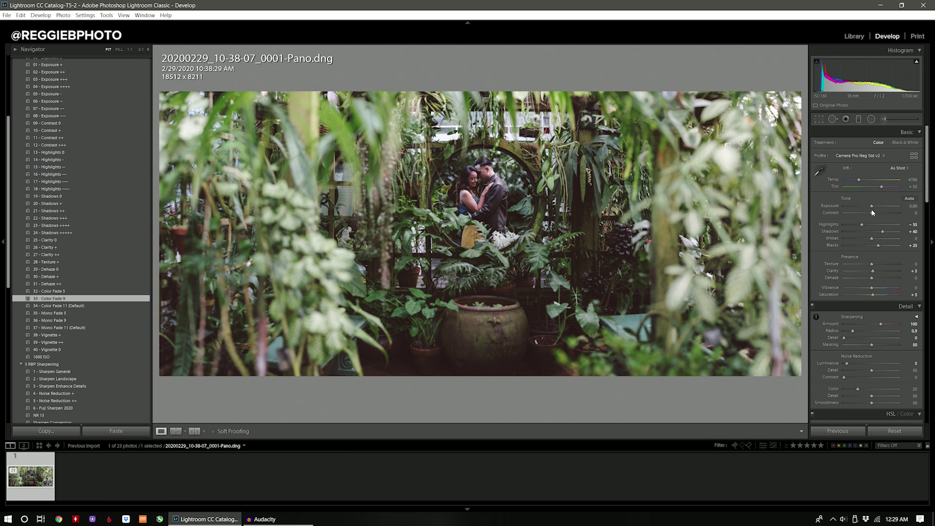
Step: Set Exposure to -0.20, add a little contrast, lift the shadows and raise Clarity to +10
key(Down)
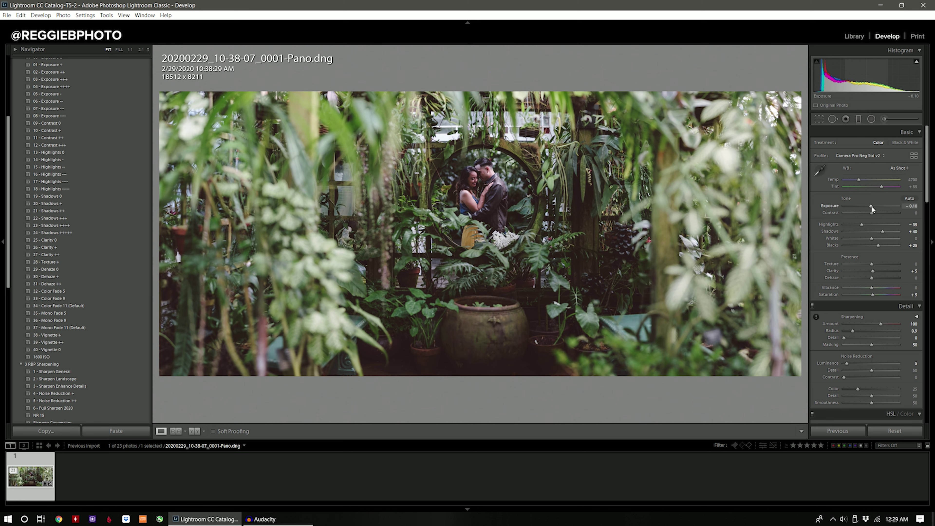
key(Down)
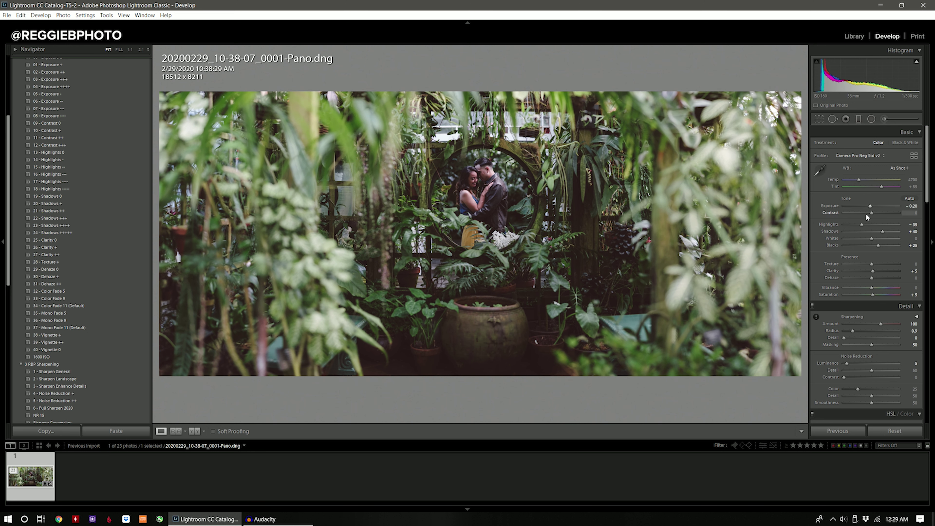
key(Up)
key(Up)
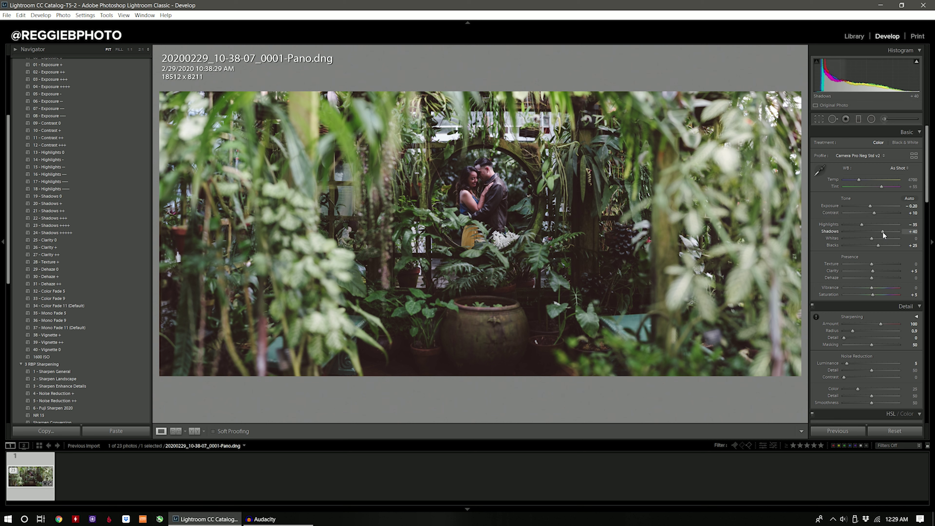
key(Up)
key(Up)
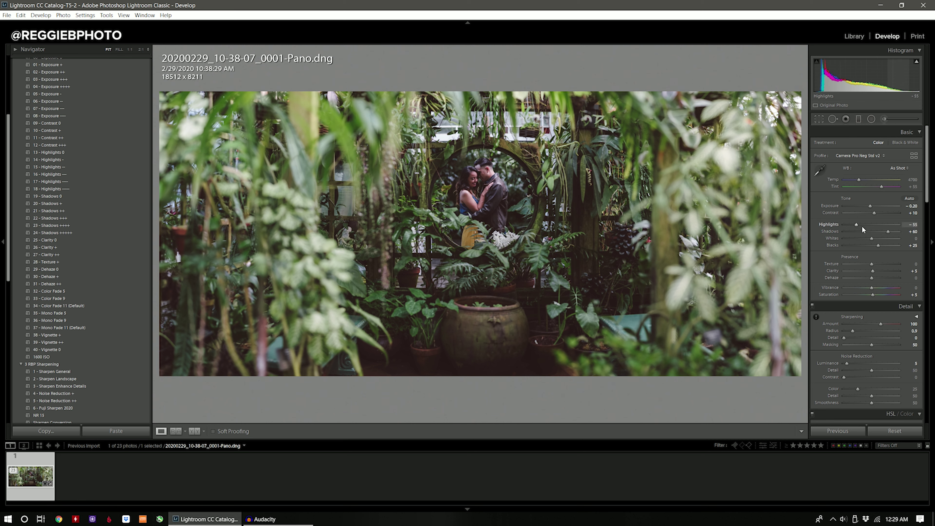
key(equal)
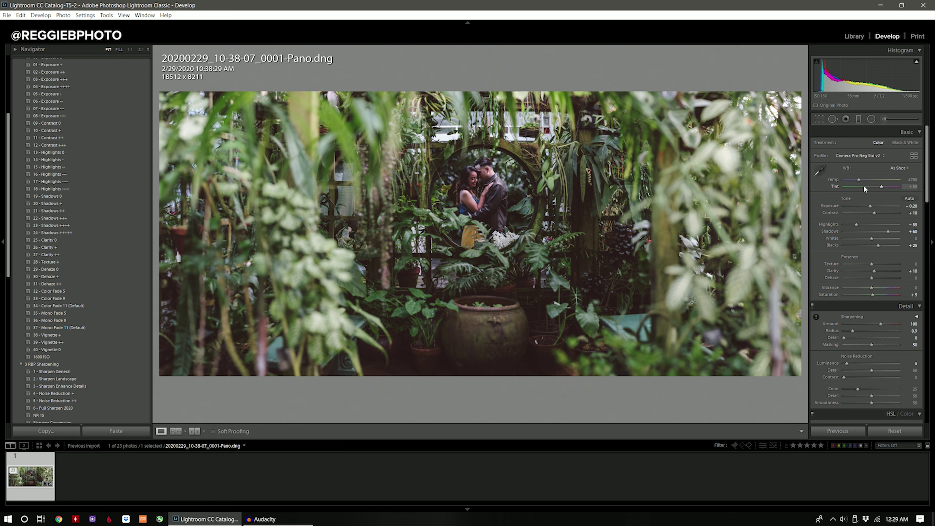
Step: Warm the white balance to Temp 5250 with Tint +50
key(Up)
key(Up)
key(Up)
key(Up)
key(Up)
click(911, 179)
text(5250)
key(Return)
drag(882, 188, 880, 188)
drag(471, 177, 443, 187)
Step: Reveal HSL Luminance, then set sharpening Radius 0.5 and Masking 72 at 1:1 zoom
scroll(895, 254, down, 4)
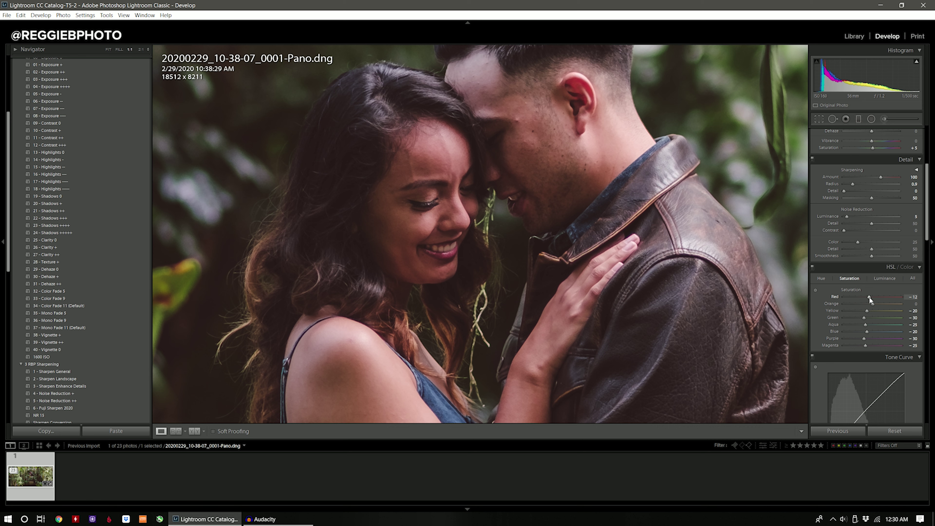
click(878, 278)
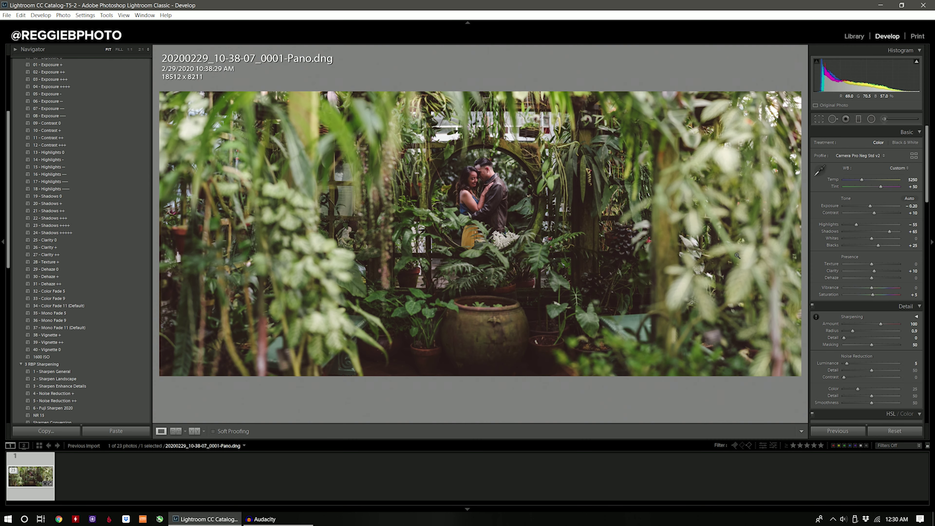
drag(488, 182, 552, 280)
drag(871, 333, 865, 328)
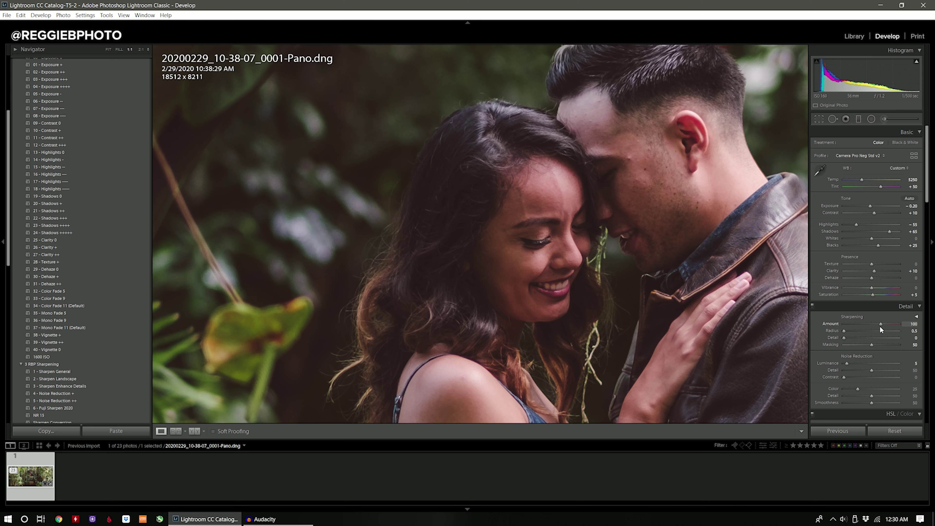
drag(872, 344, 882, 344)
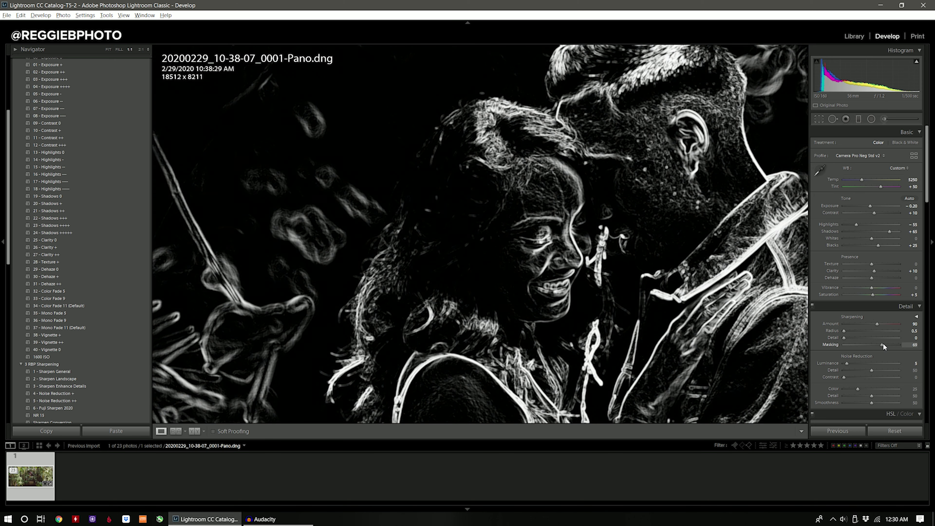
drag(884, 344, 885, 344)
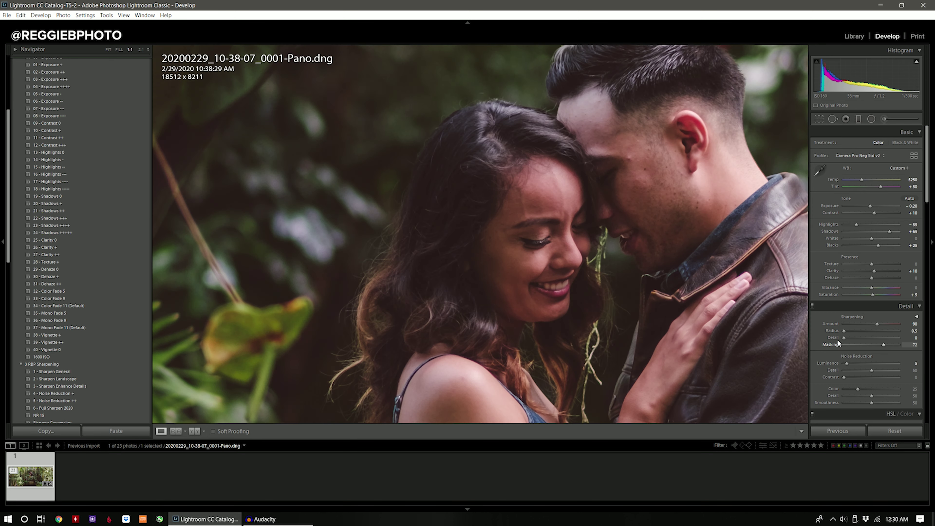
click(668, 306)
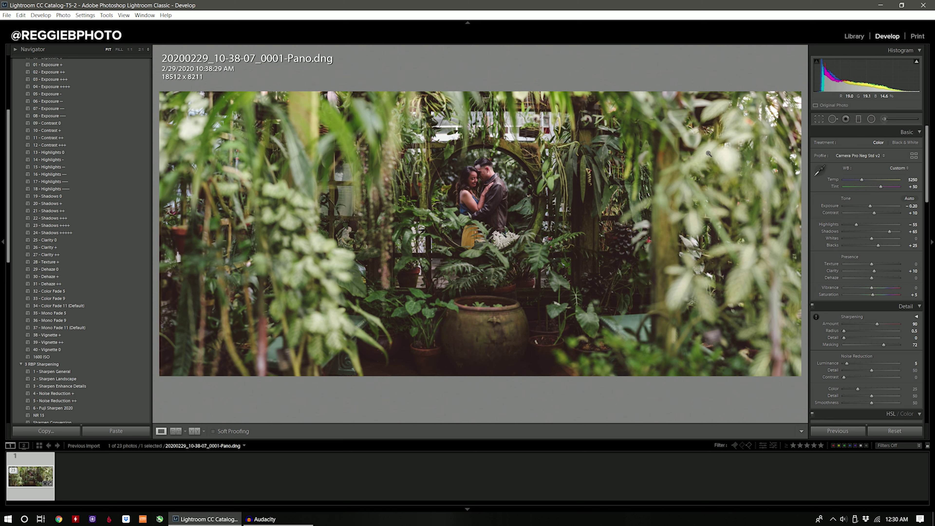
Step: Add graduated burns across the top of the photo and refine their position and transition
click(858, 118)
drag(486, 106, 478, 257)
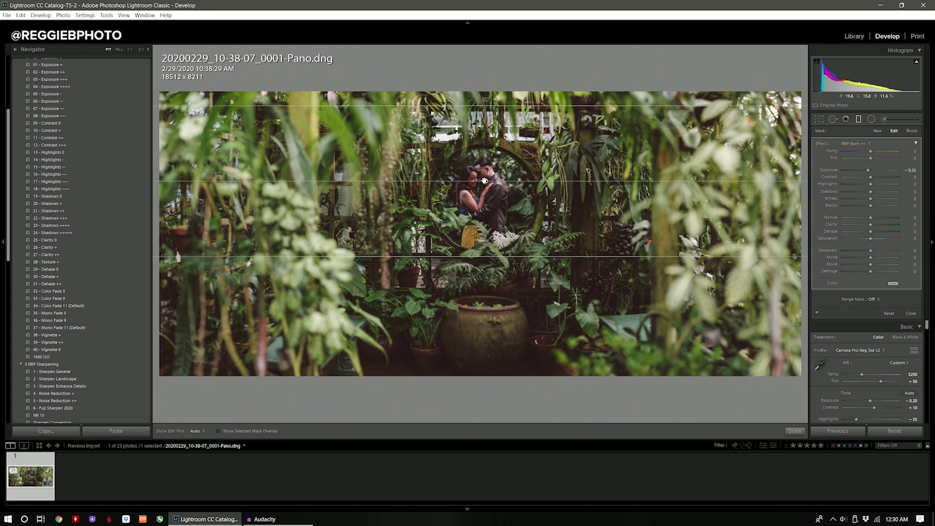
mouse_move(484, 180)
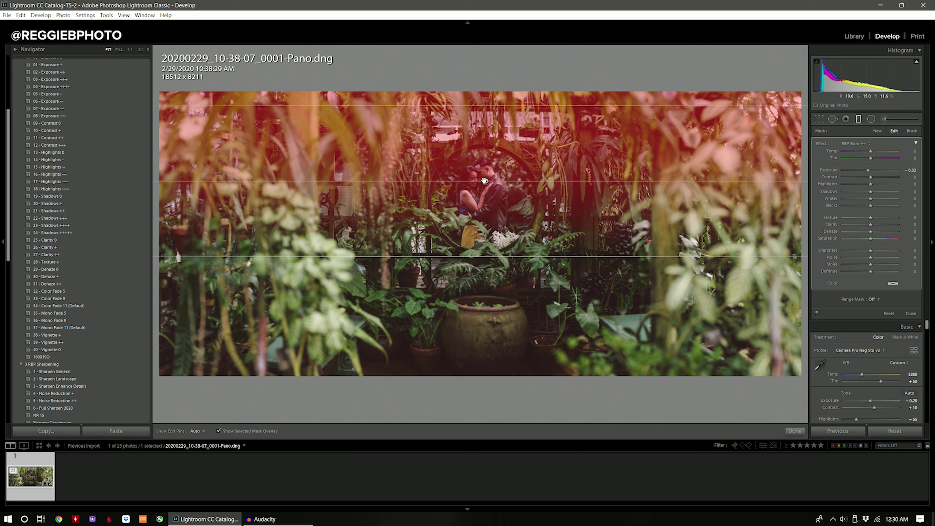
drag(484, 181, 482, 135)
drag(493, 211, 496, 202)
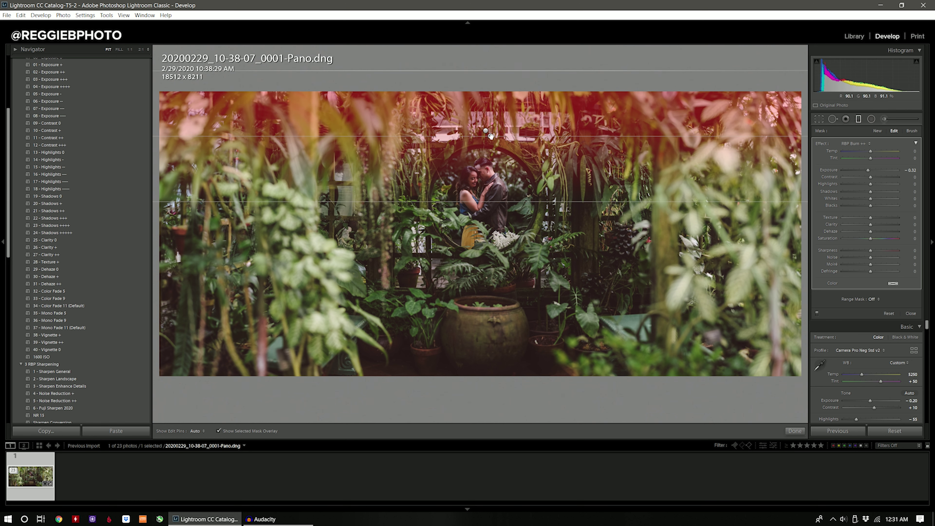
drag(487, 135, 486, 128)
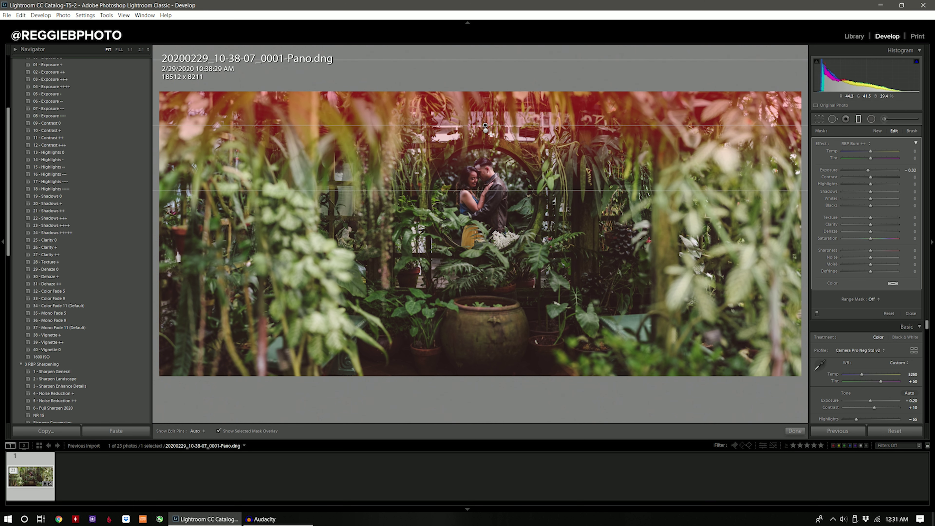
drag(480, 68, 487, 176)
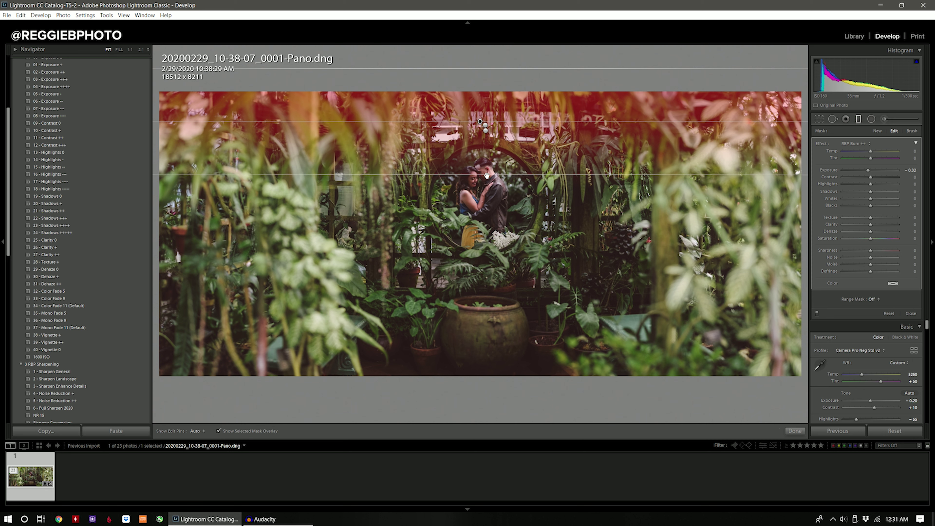
click(794, 431)
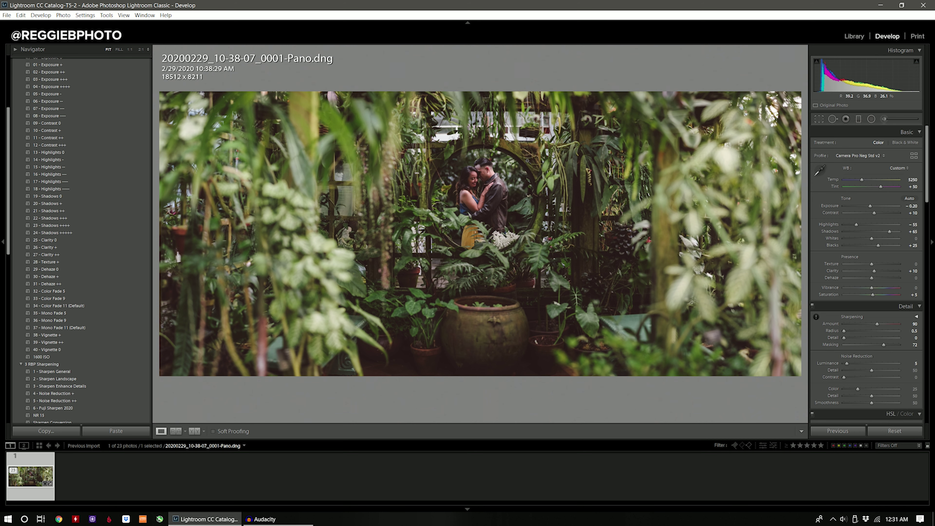
Step: Add graduated burns darkening the right and left edges, then hide the mask overlay
click(857, 119)
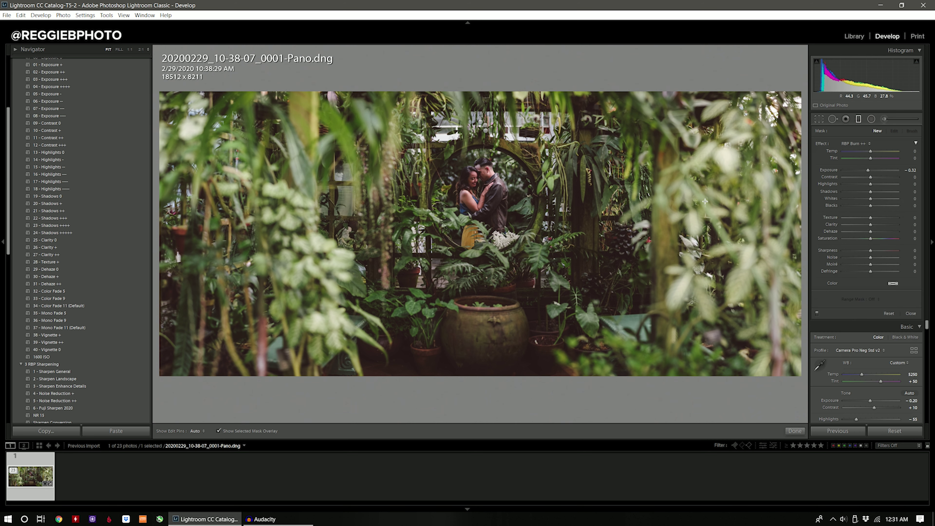
drag(721, 221, 529, 221)
drag(627, 220, 661, 209)
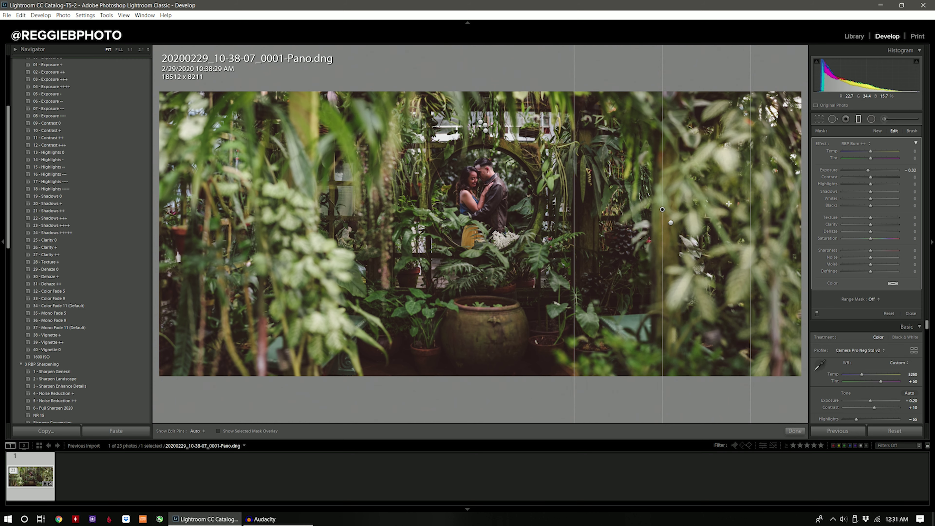
drag(251, 211, 420, 210)
drag(340, 209, 373, 207)
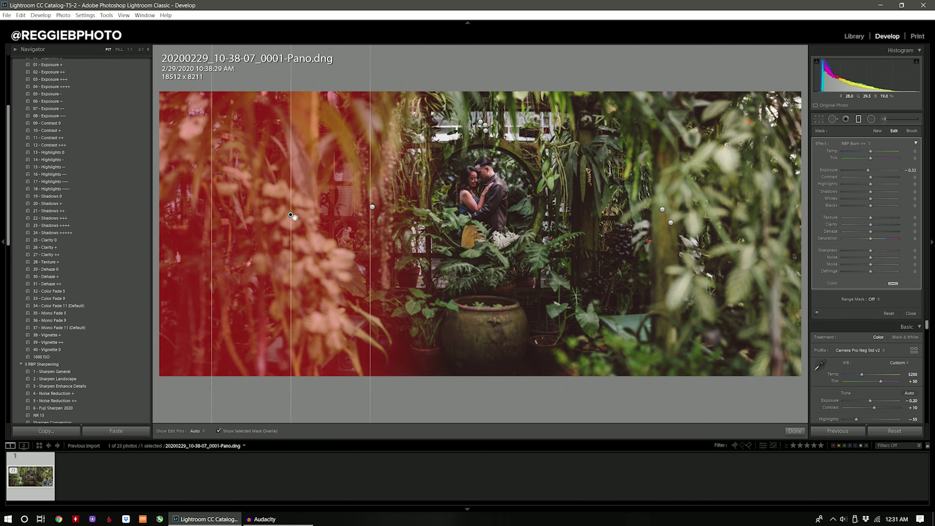
drag(370, 212, 398, 210)
key(o)
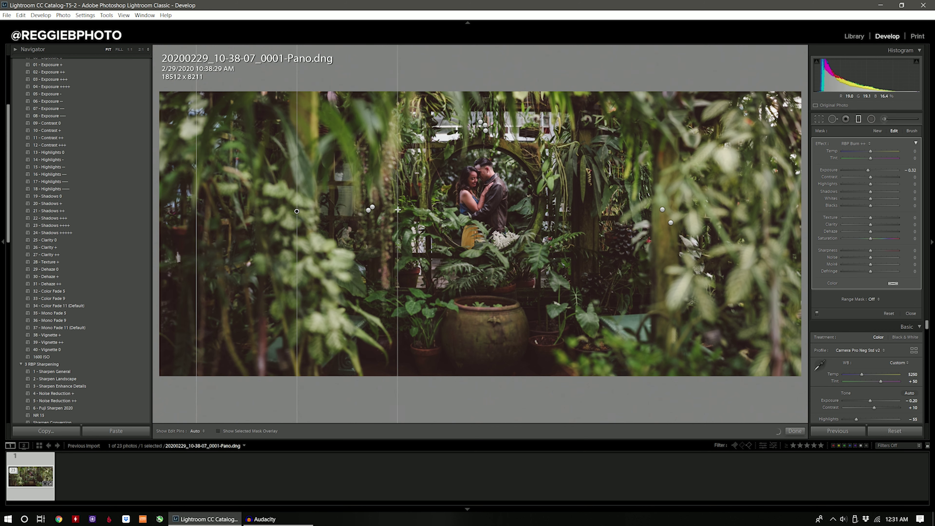
Step: Add a narrow-transition burn over the pot at the bottom and select the top burn
drag(490, 368, 495, 221)
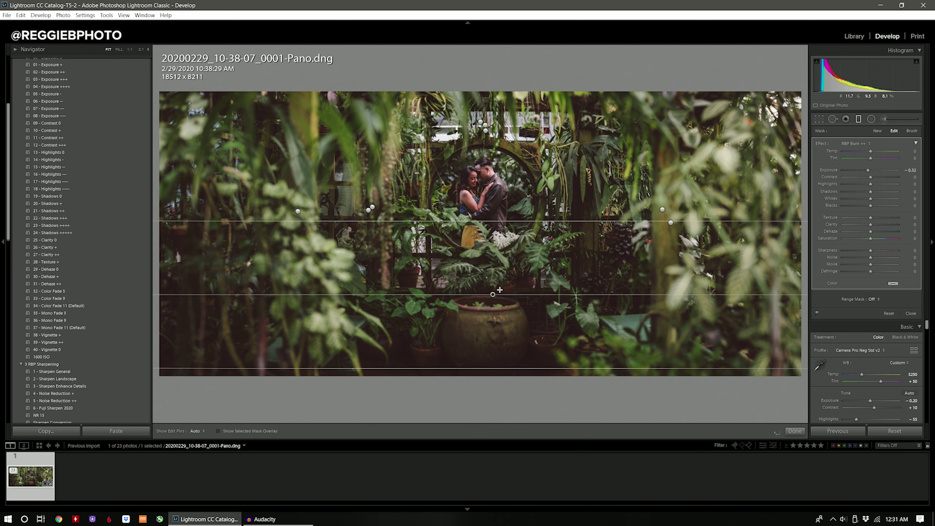
drag(499, 290, 480, 290)
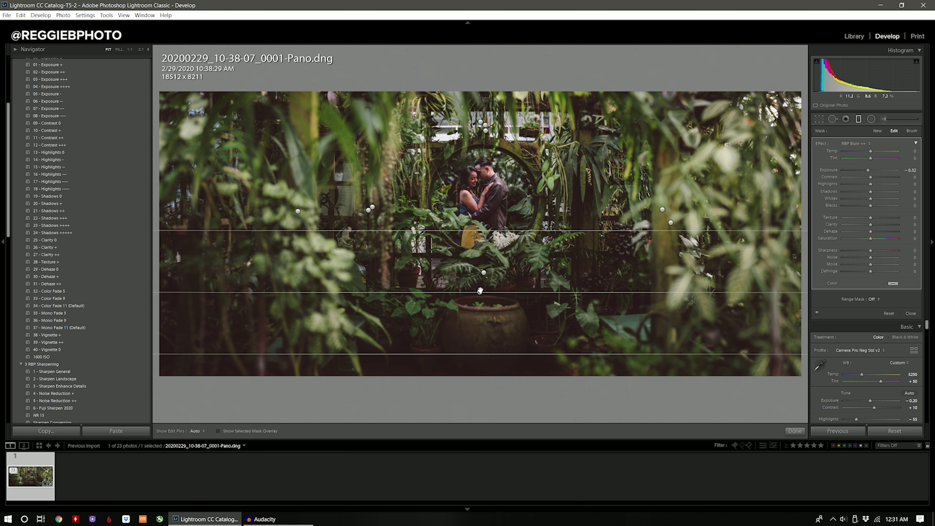
click(489, 137)
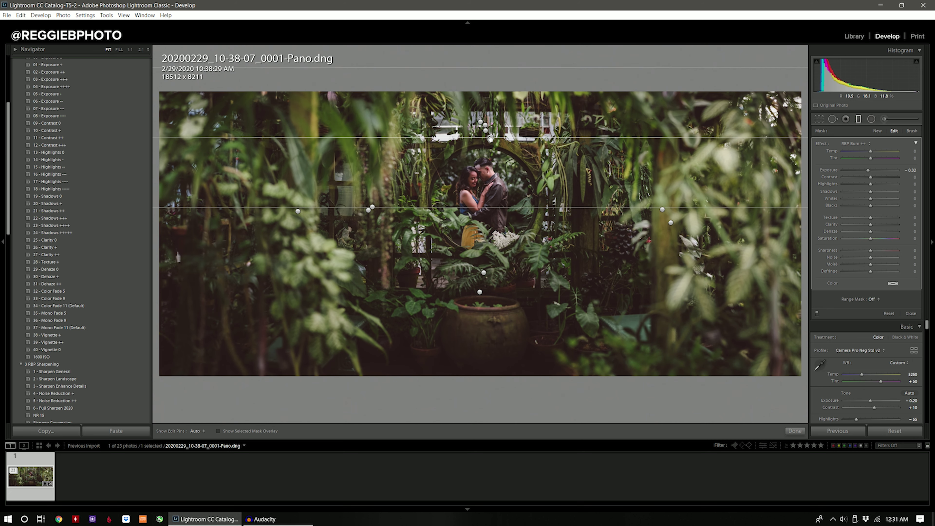
Step: Reopen the graduated burns and toggle them off and on twice to compare
click(794, 430)
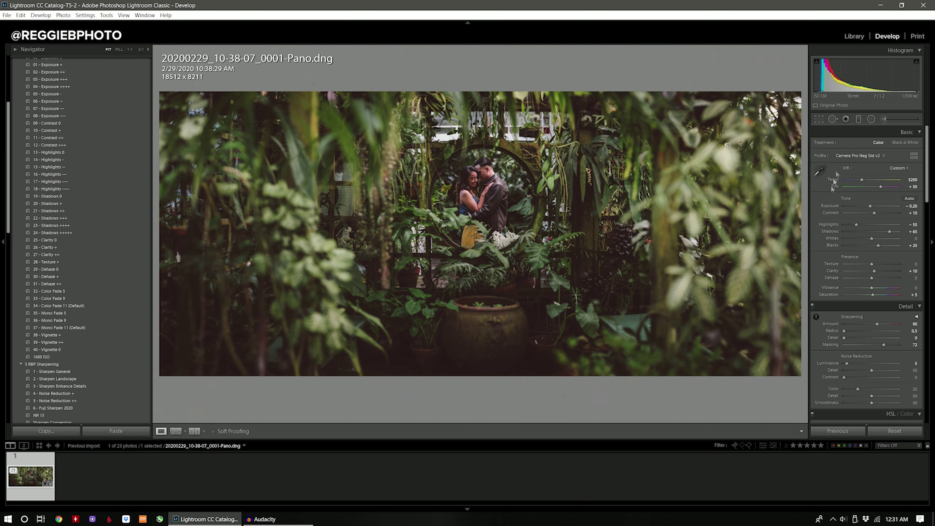
click(859, 119)
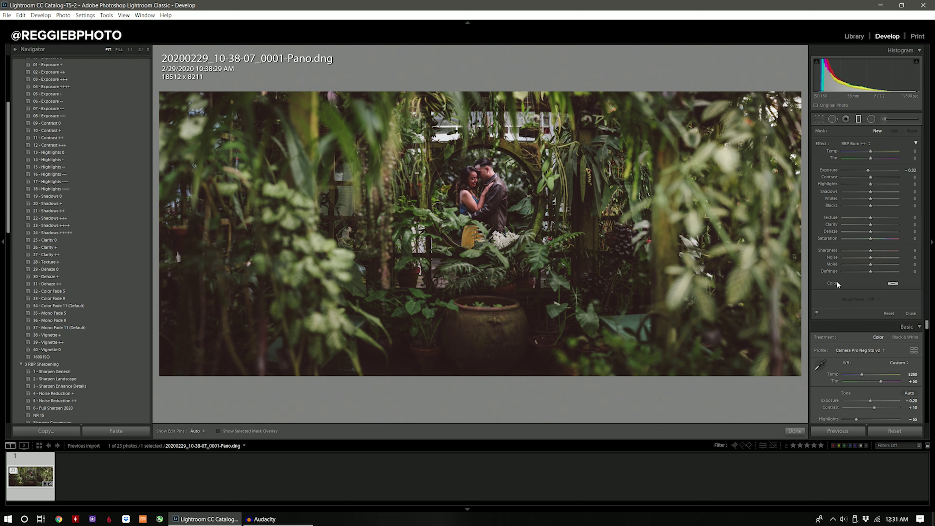
click(817, 313)
click(817, 313)
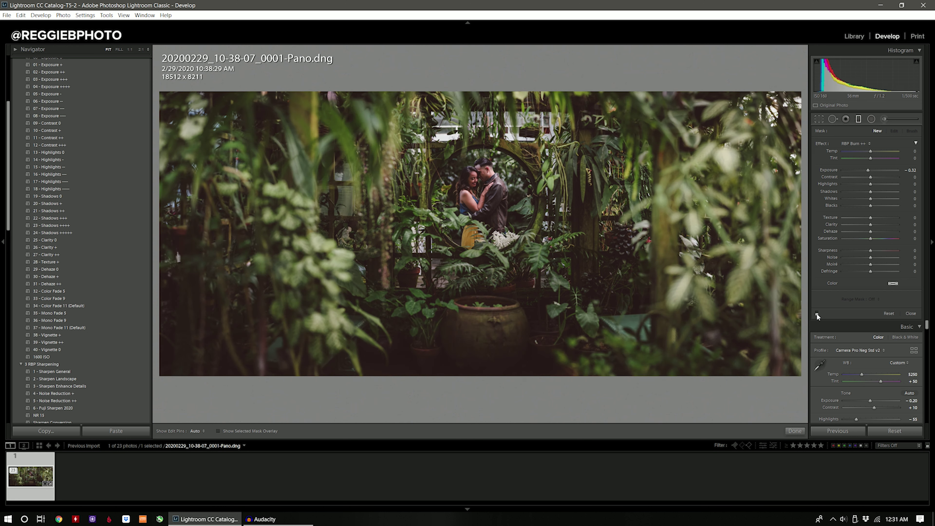
click(817, 312)
click(817, 313)
Step: Add a burn across the lower photo and move the left-edge burn slightly further left
drag(479, 295, 478, 338)
click(299, 211)
drag(298, 211, 276, 215)
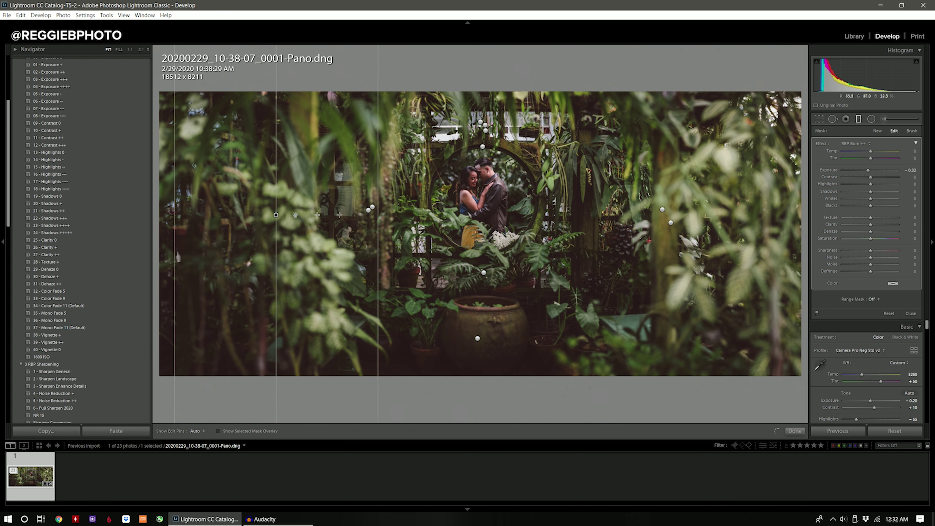
click(368, 210)
key(ctrl+z)
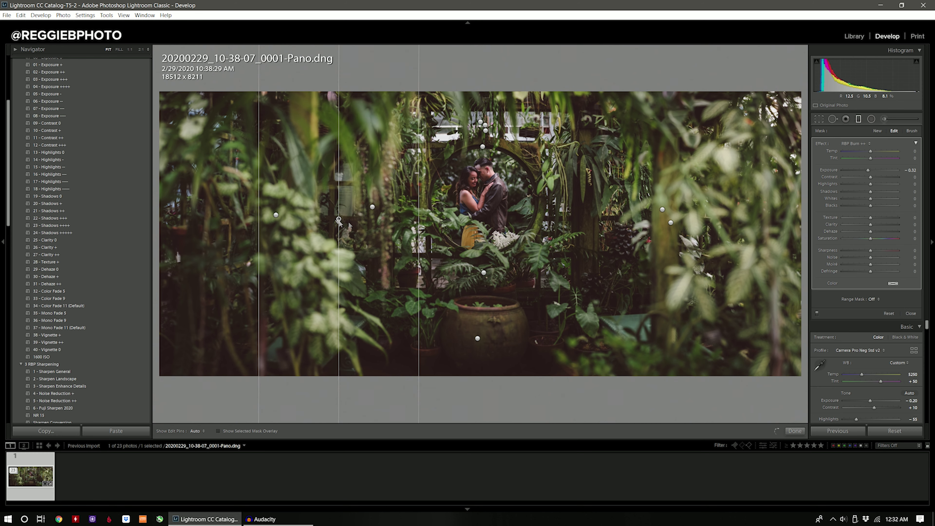
click(794, 430)
click(871, 119)
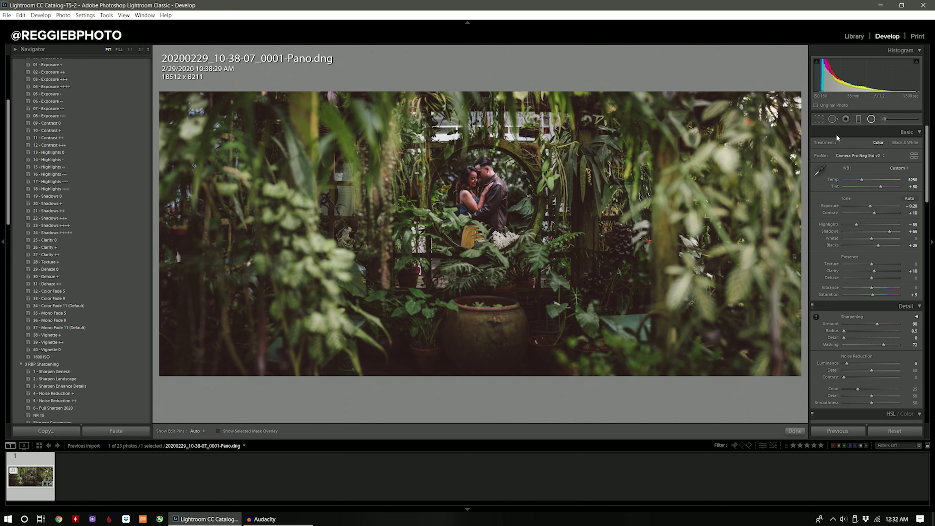
Step: Draw a radial burn circling the couple, check its mask, and ease it to -0.12 exposure
mouse_move(485, 201)
mouse_down()
mouse_move(574, 115)
mouse_move(576, 124)
mouse_up()
key(o)
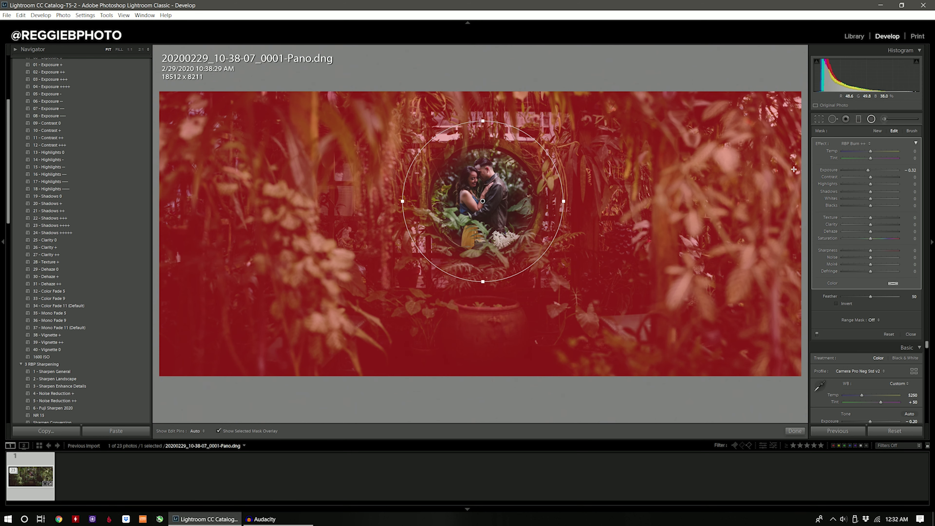
key(o)
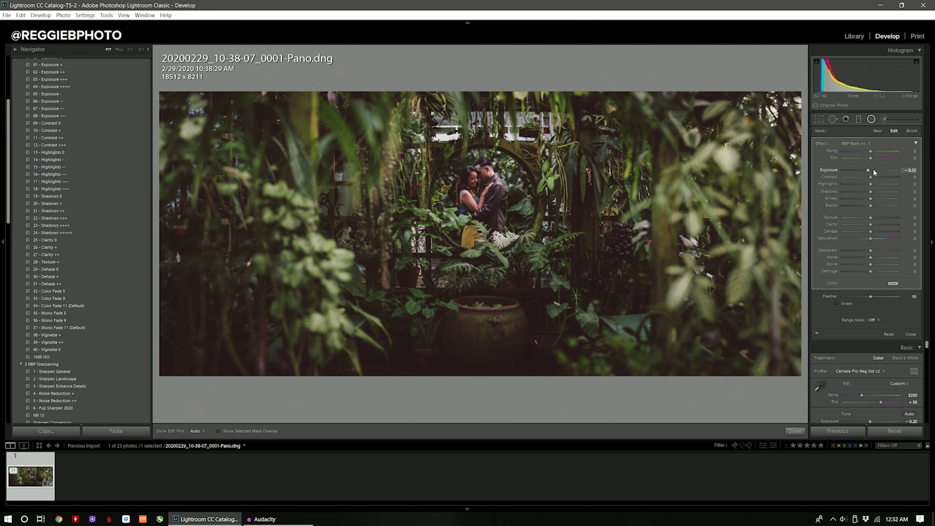
drag(868, 169, 869, 170)
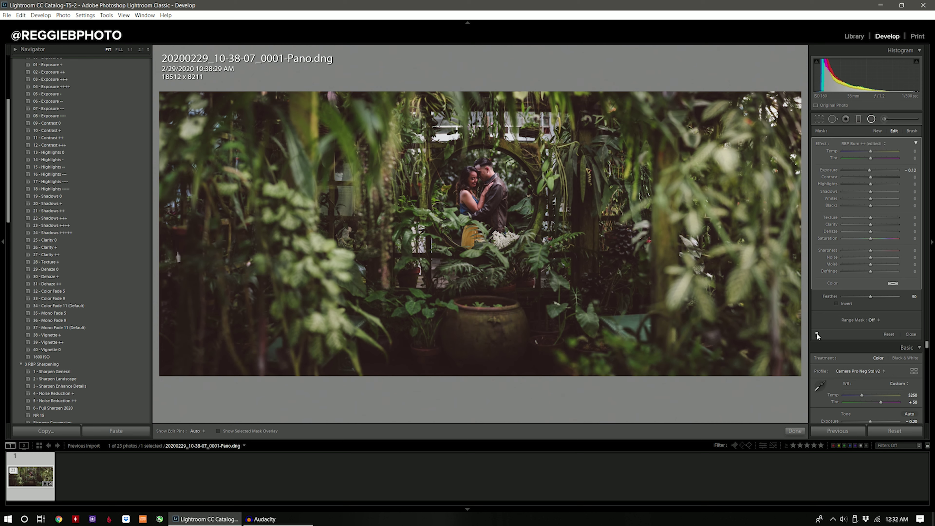
click(795, 430)
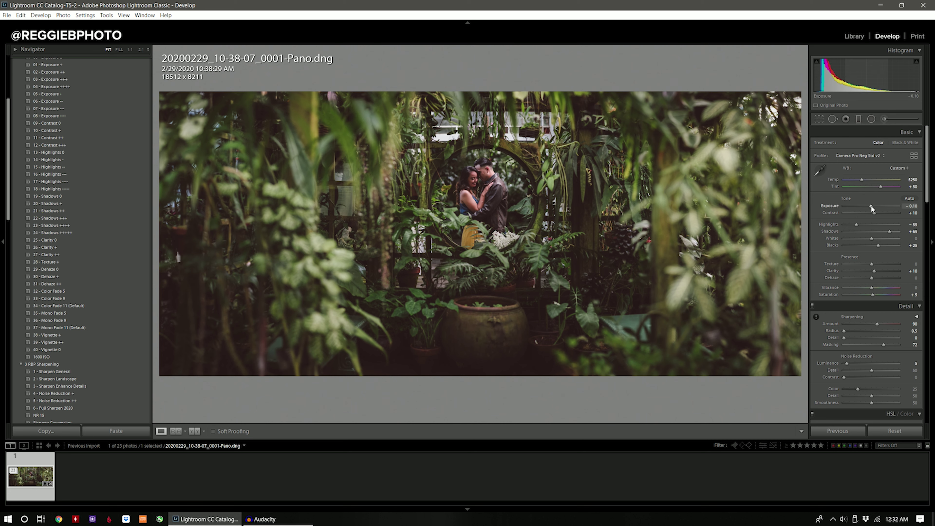
Step: Raise global Exposure to -0.10 and ease the Tint down to +48
drag(871, 209, 872, 209)
click(909, 179)
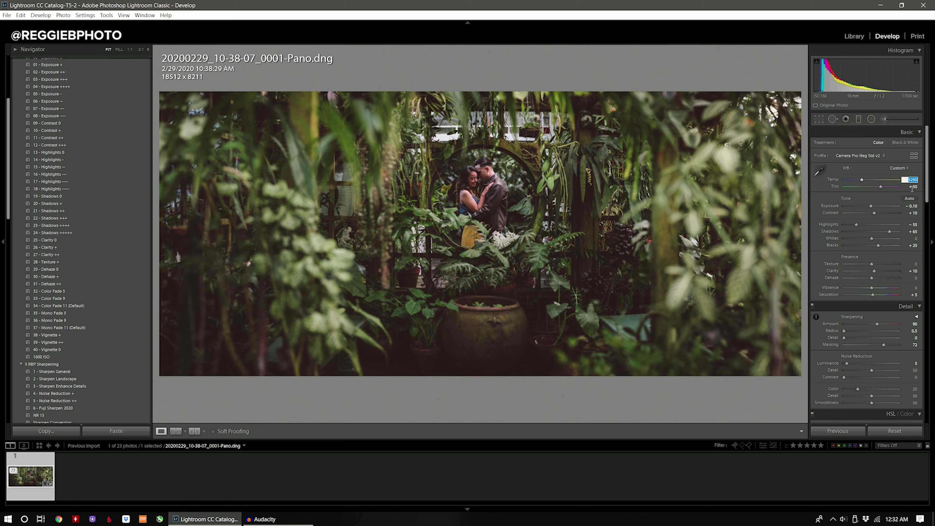
key(Return)
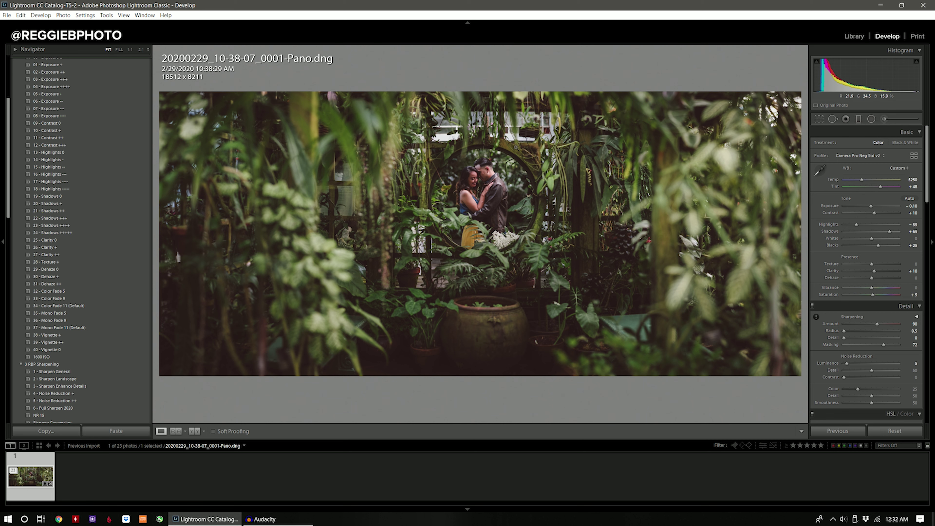